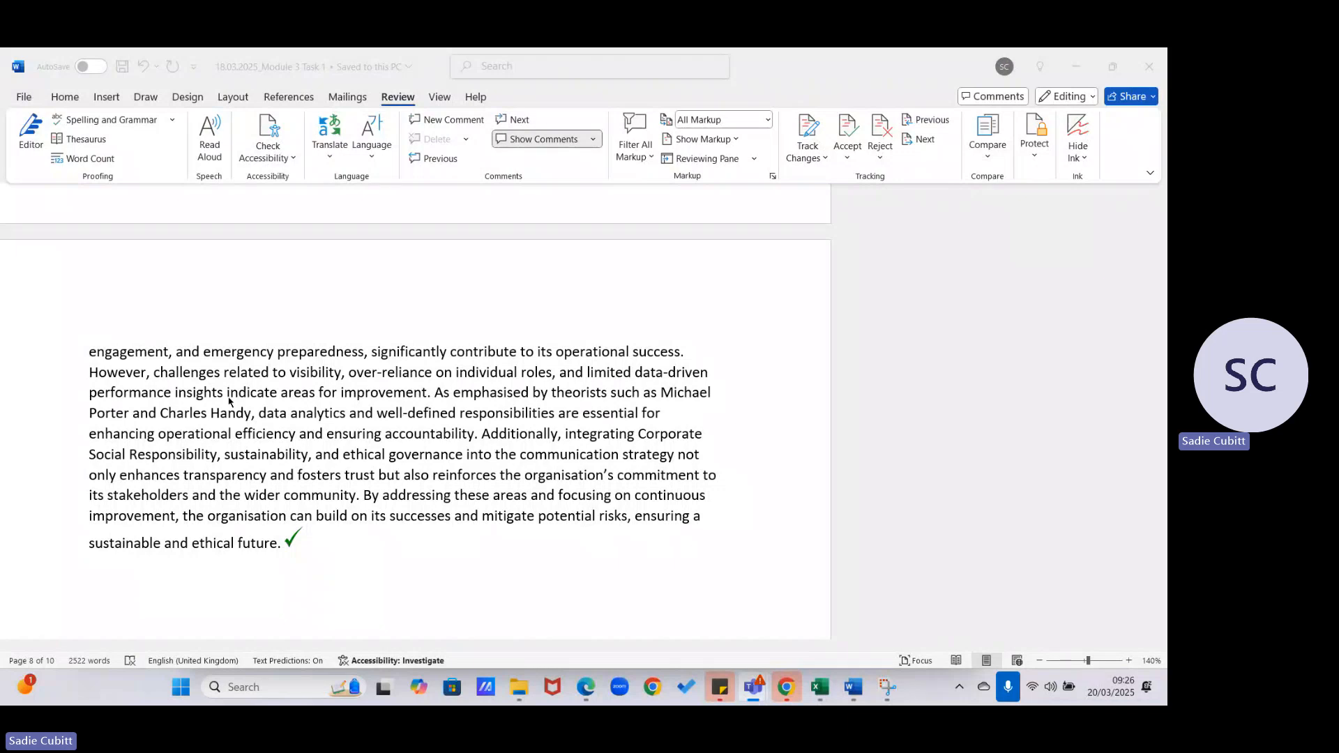
- End the 'improvement' sentence with a full stop and switch to the References tools
scroll(230, 401, "down", 3)
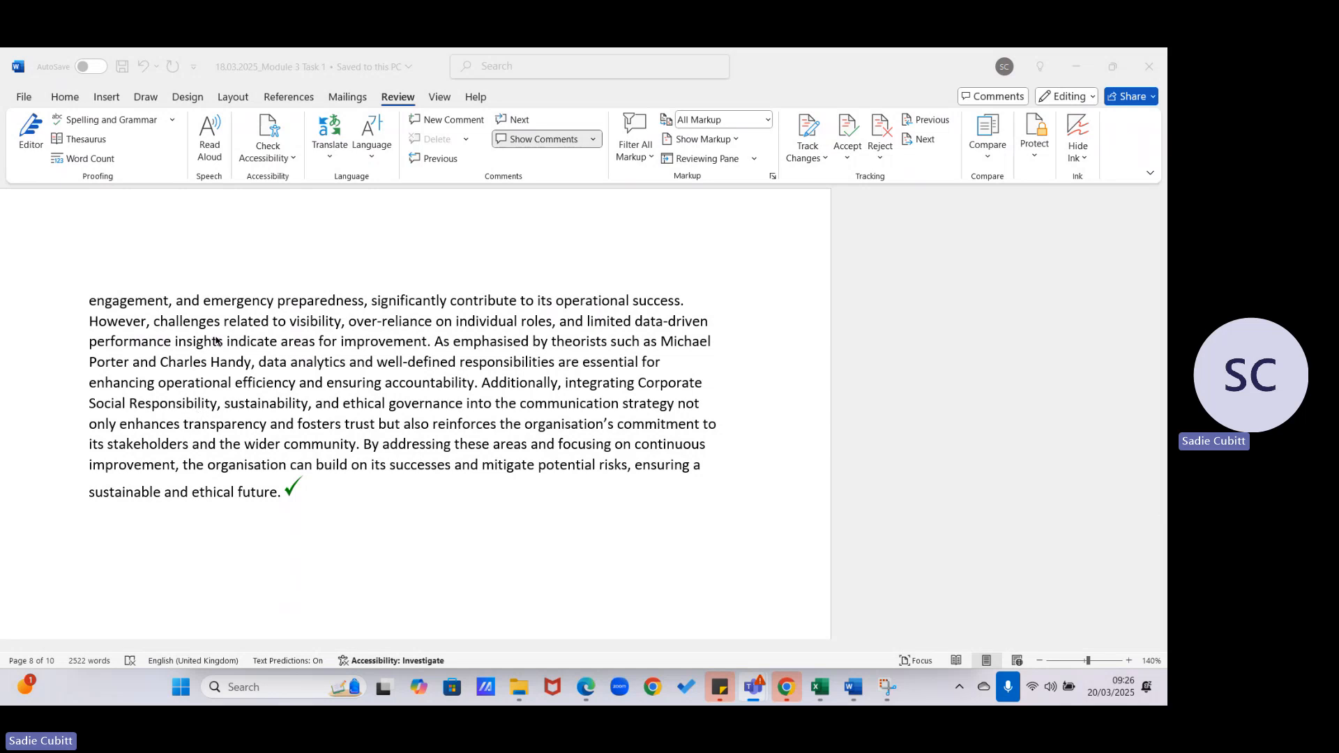
left_click(424, 345)
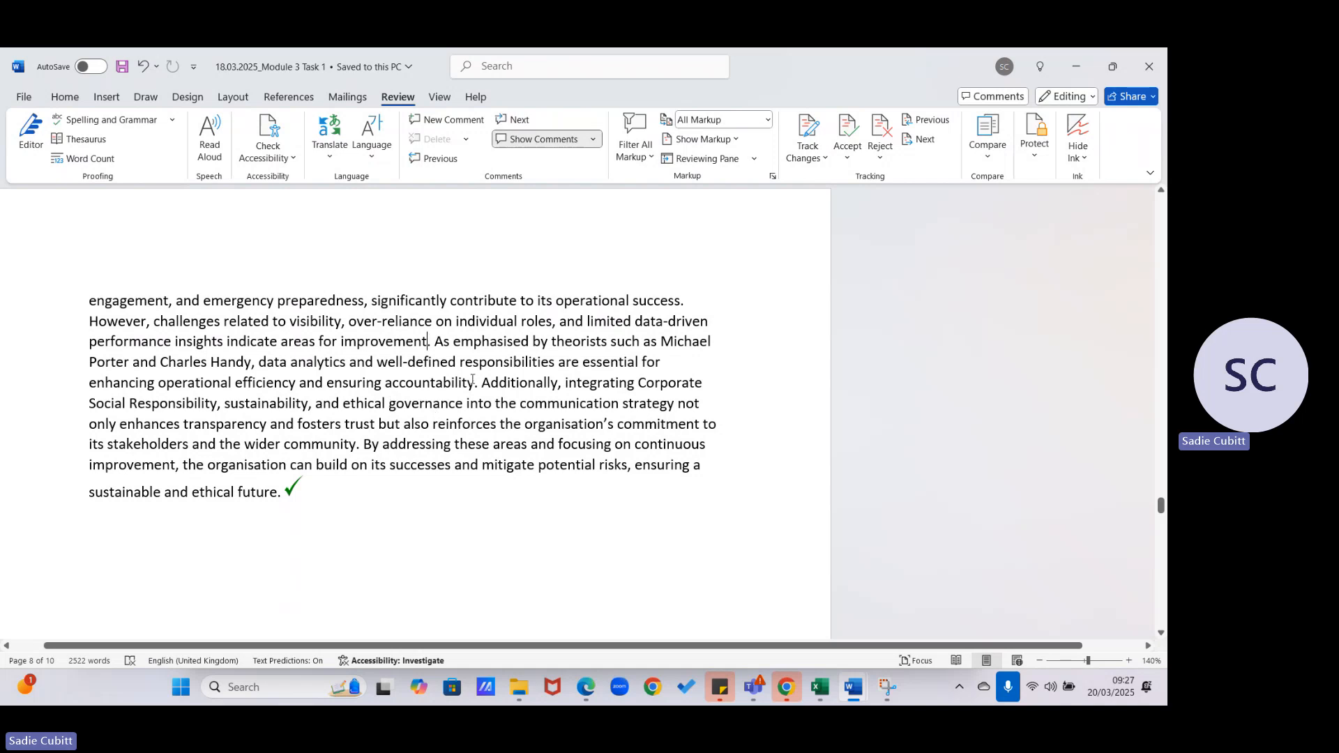
type(".")
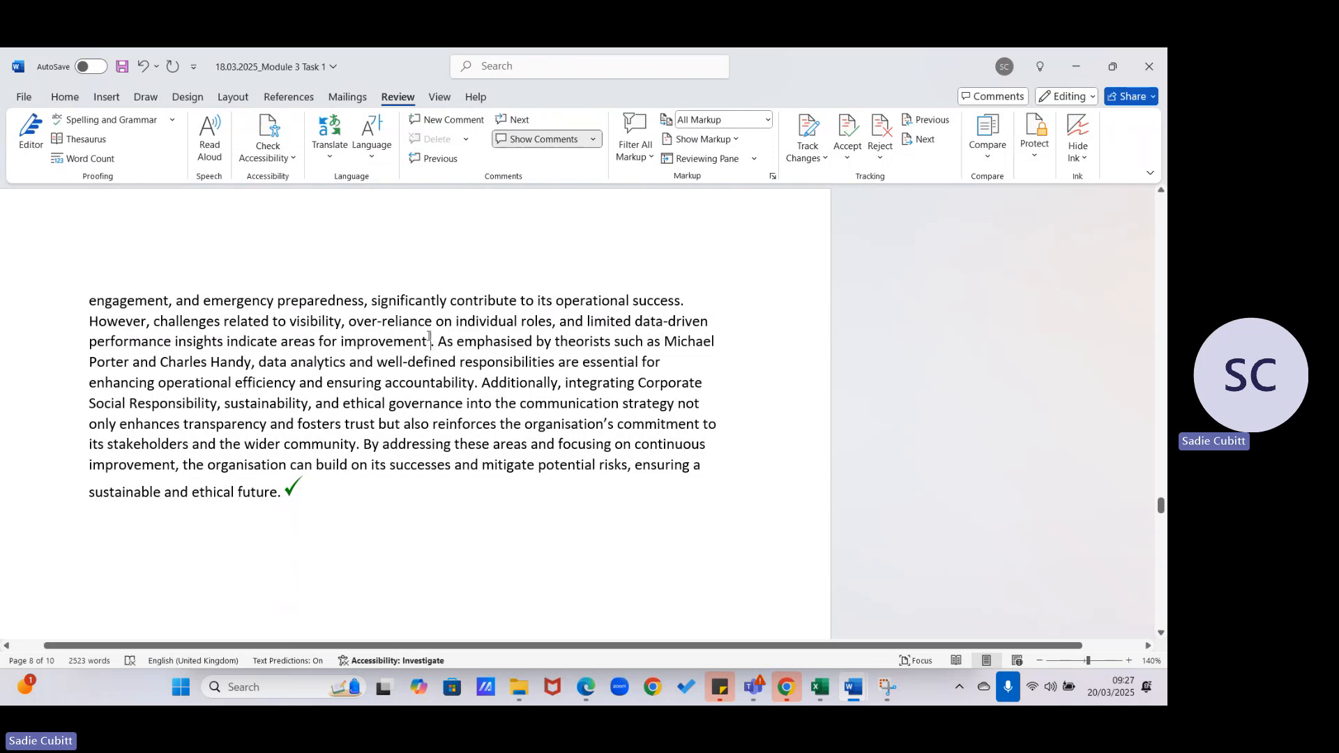
left_click(289, 100)
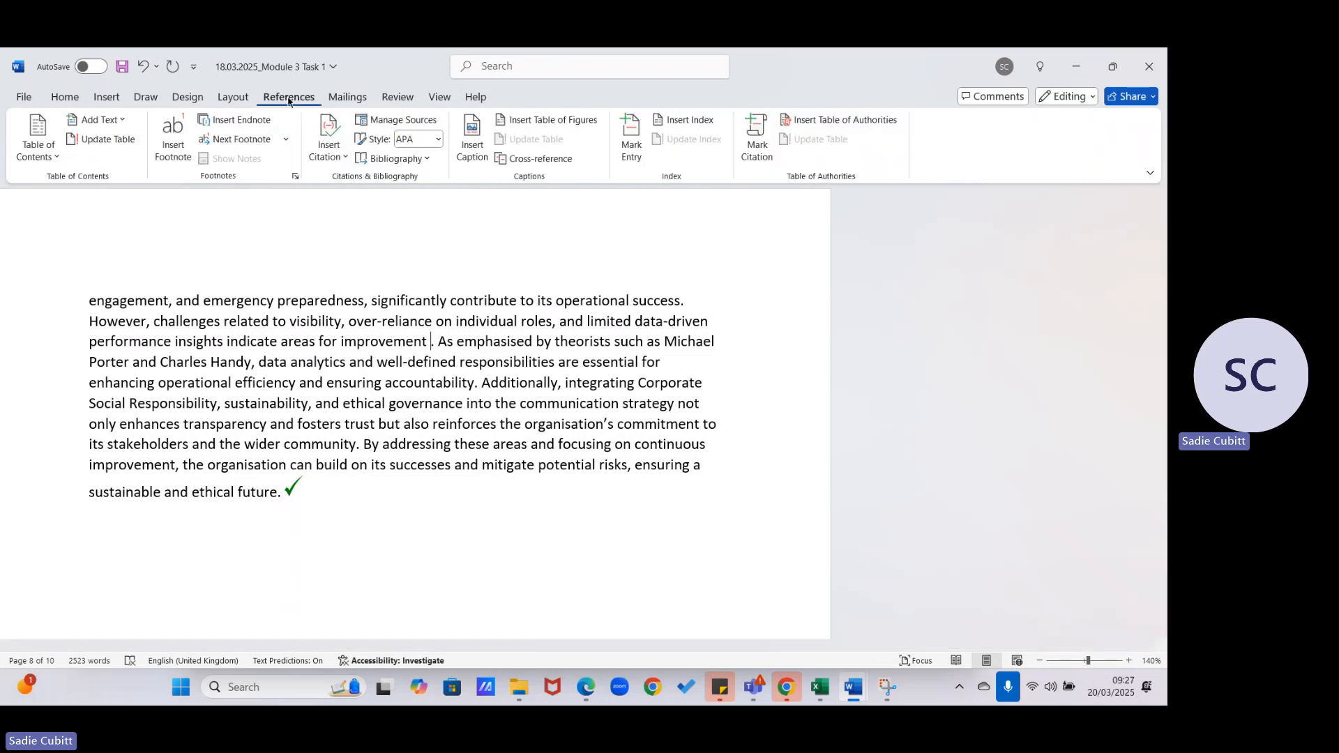
- Start a new citation source from Insert Citation, keeping Book as the source type
left_click(333, 148)
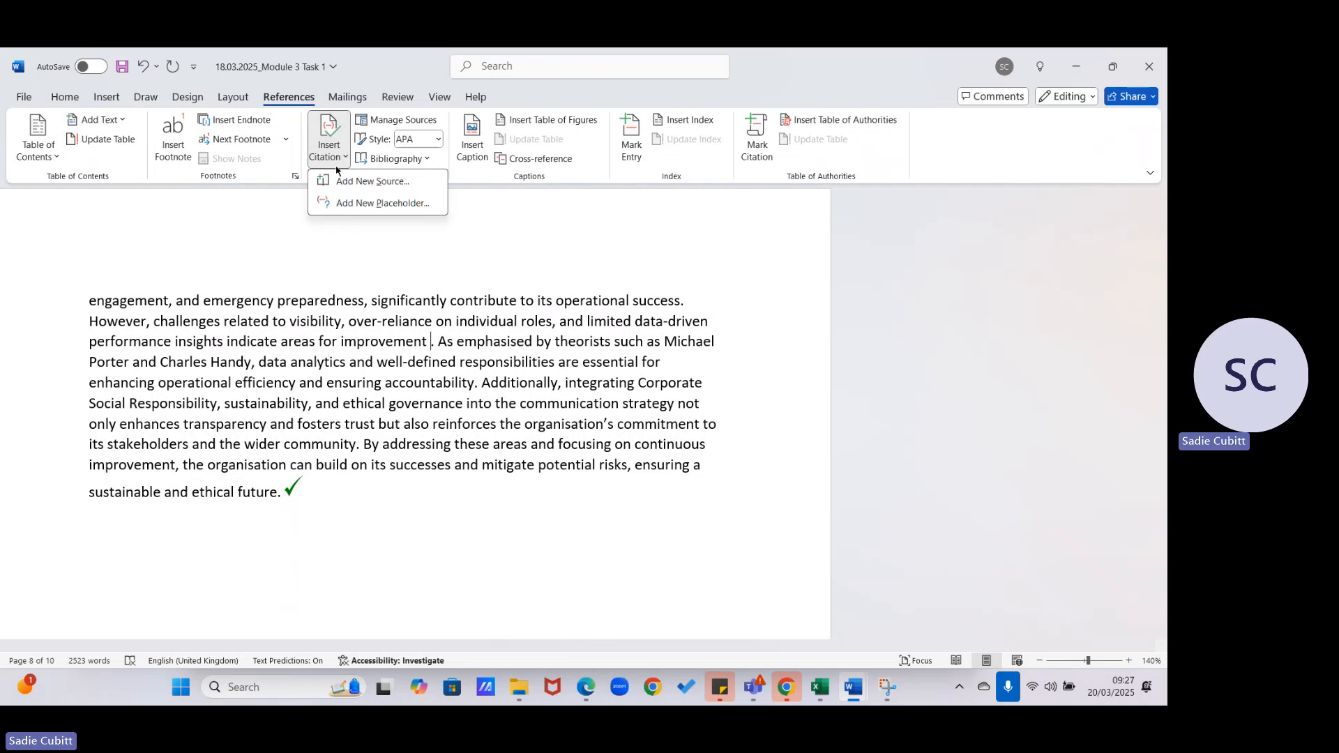
left_click(367, 182)
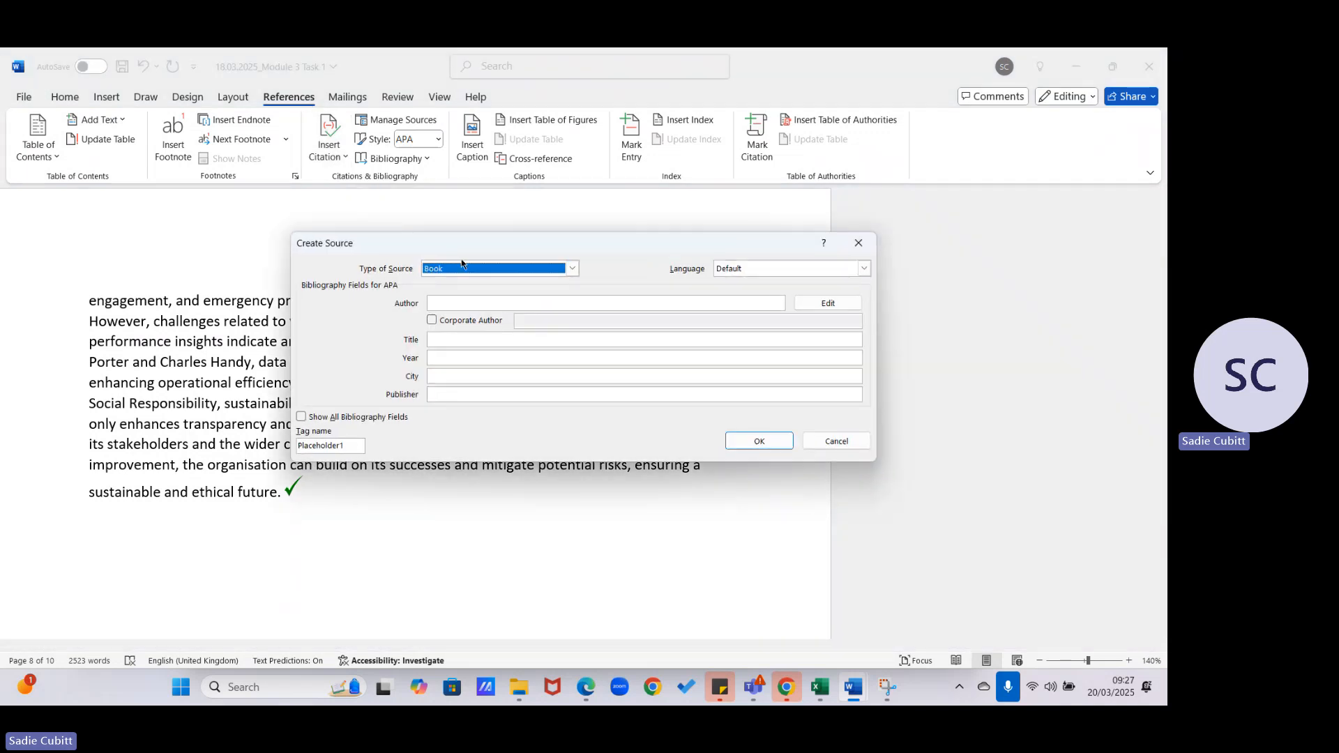
left_click(572, 268)
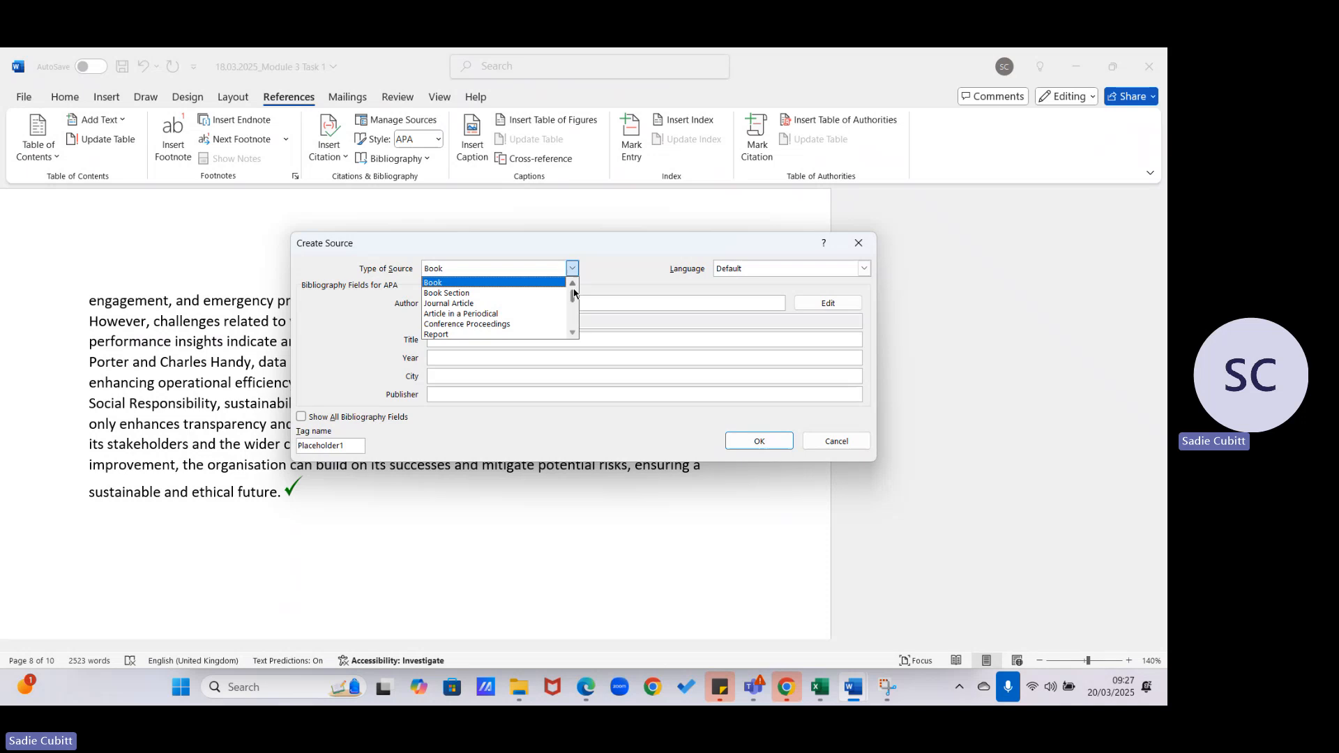
left_click_drag(572, 333, 572, 297)
left_click(443, 285)
- Enter the author, title 'The Future of Care', year 2024, Leicester, Pearson, and insert the citation
left_click(456, 300)
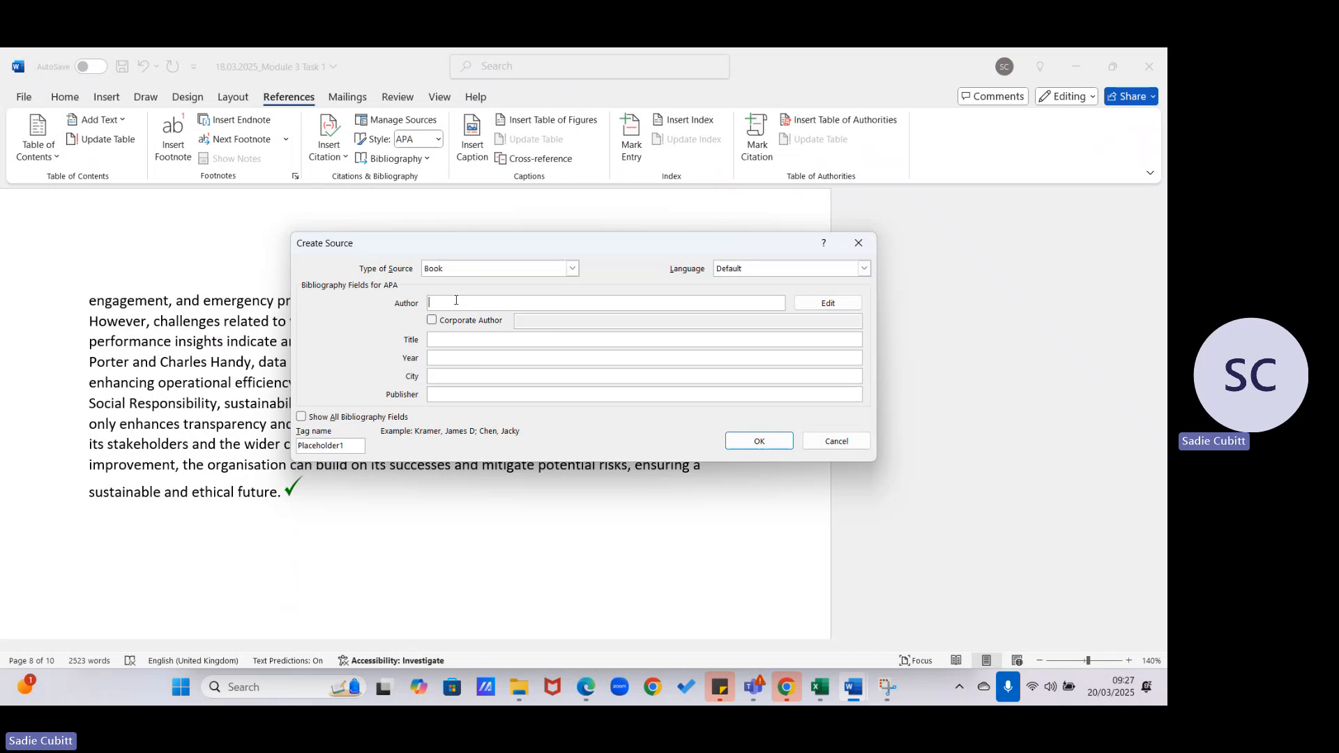
type("David Thompson")
key("Tab")
key("Tab")
key("Tab")
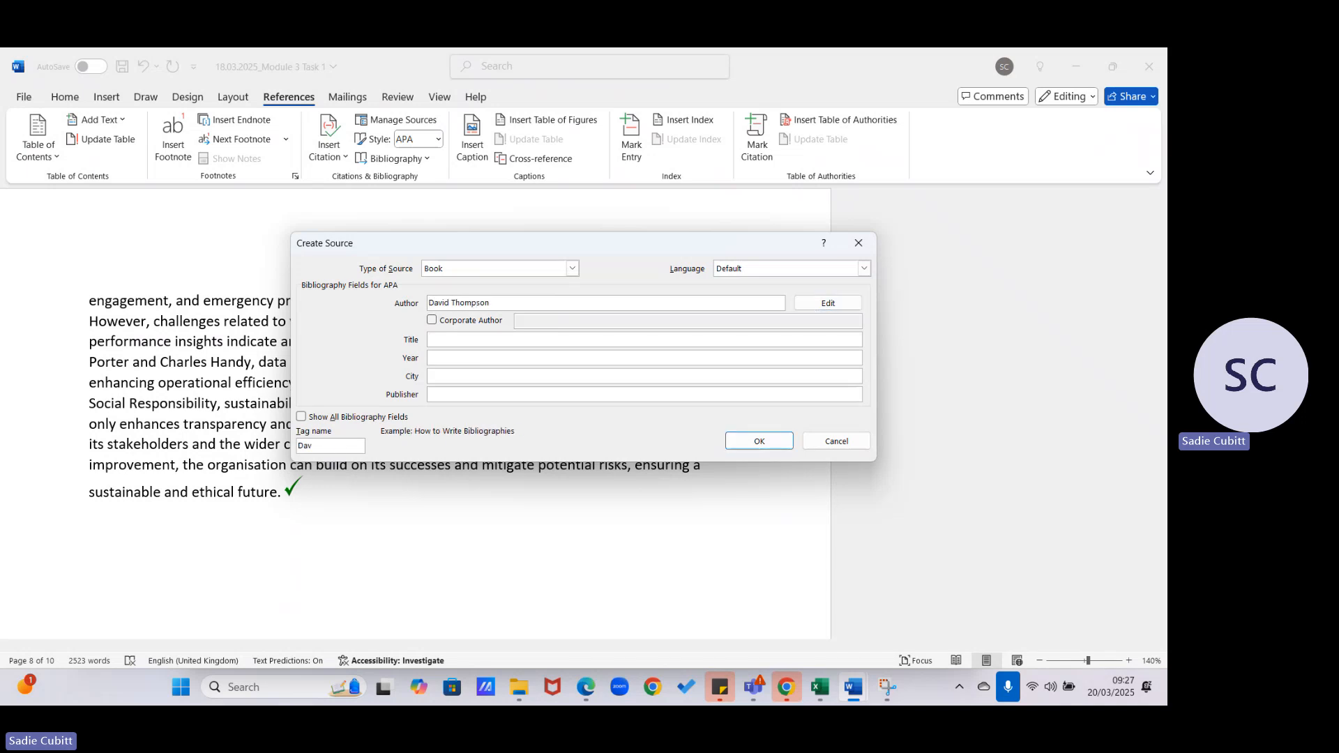
type("The Future of Care")
key("Tab")
type("202")
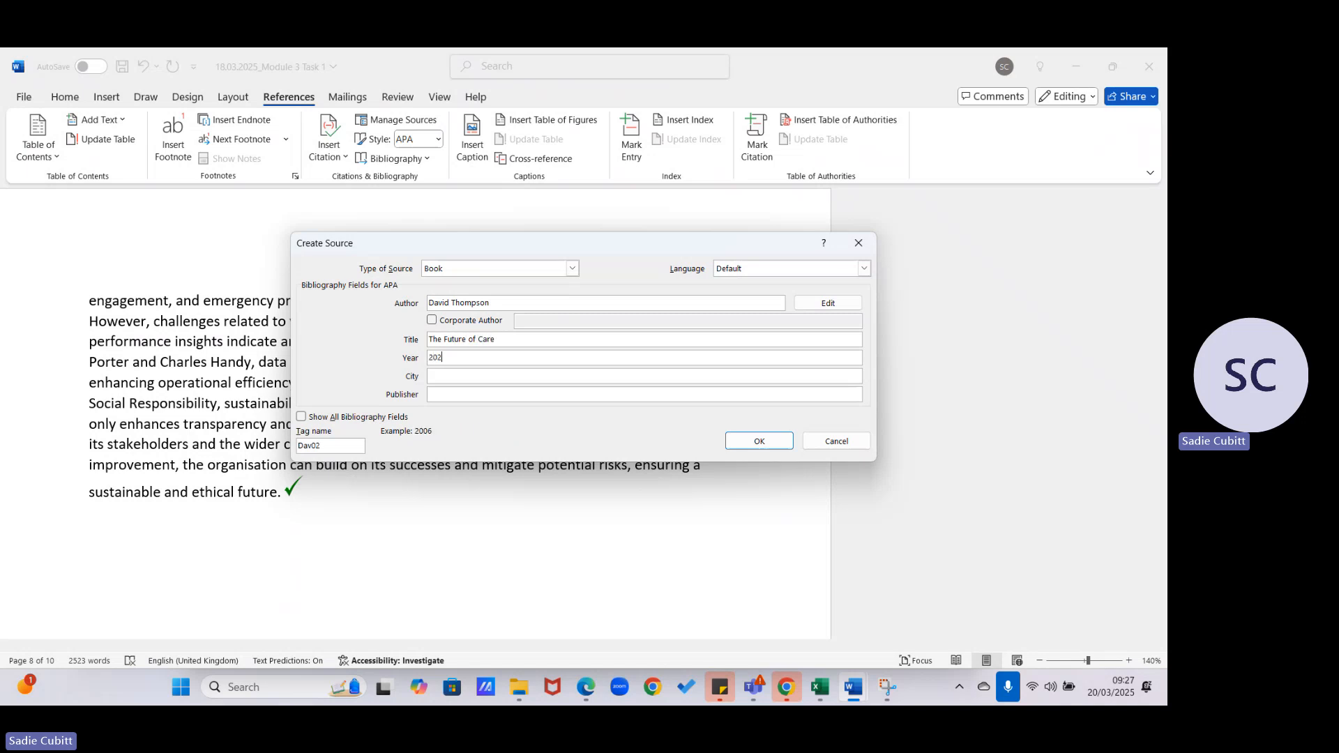
type("4")
key("Tab")
type("Leicester")
key("Tab")
type("Pearson")
left_click(760, 440)
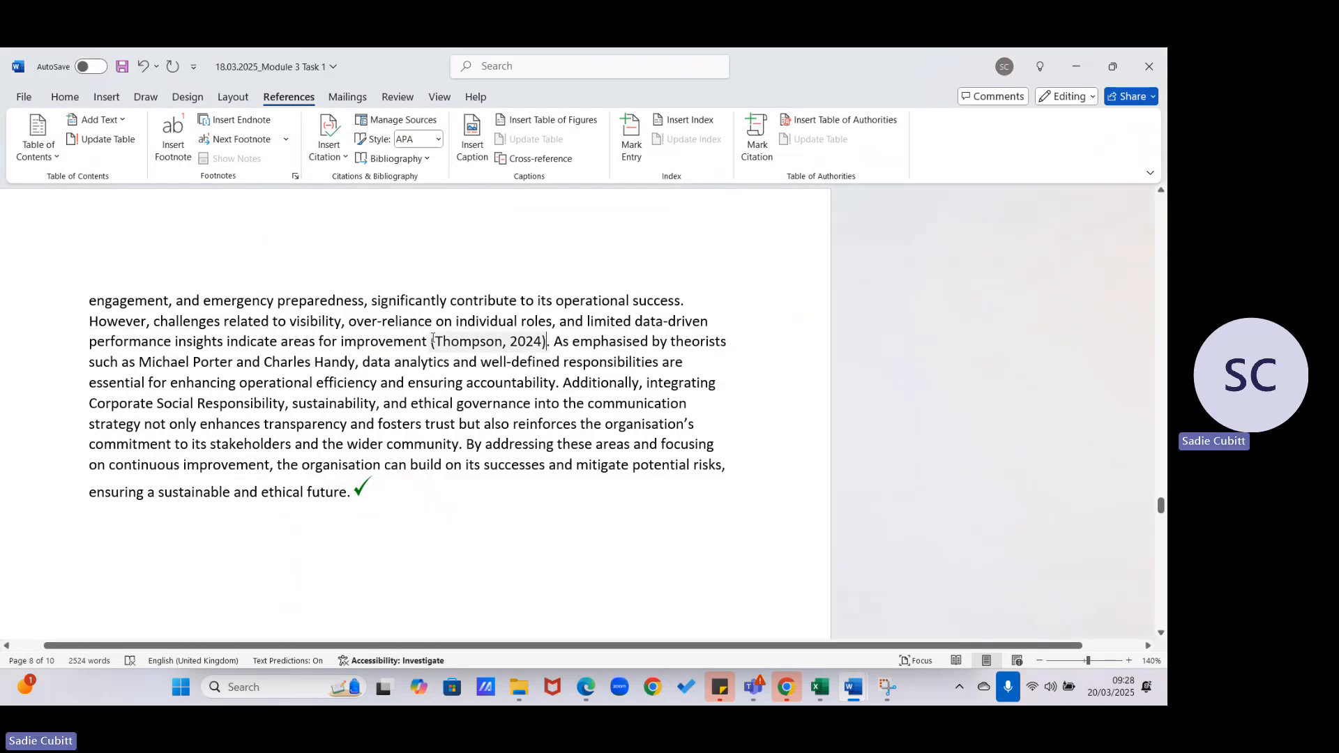
left_click(529, 342)
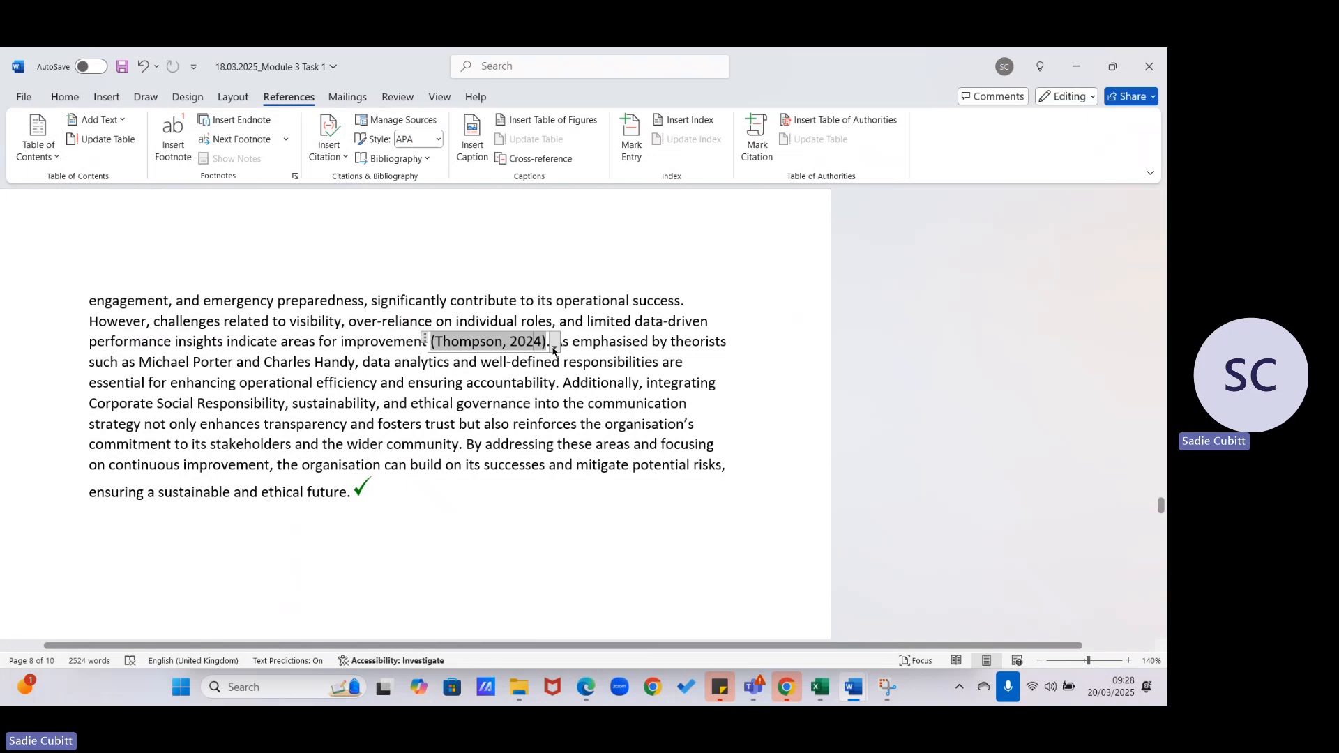
left_click(554, 346)
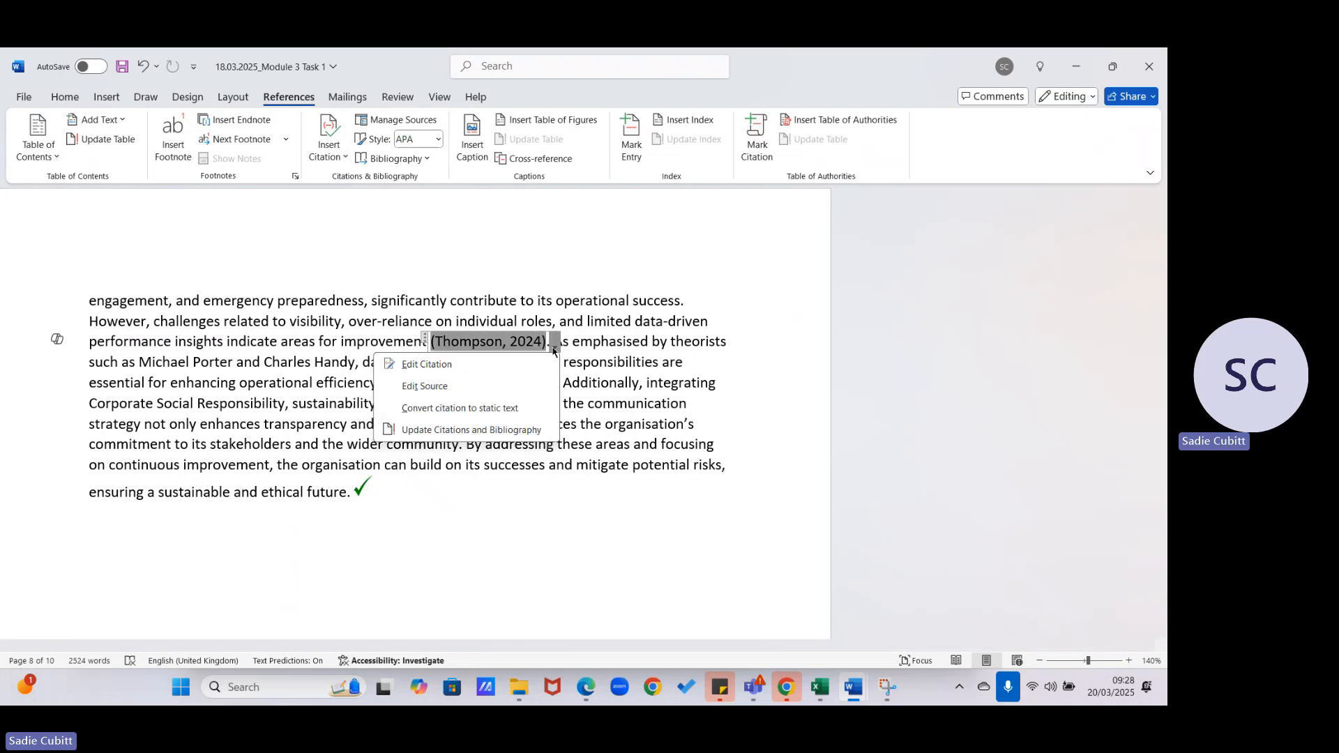
left_click(446, 388)
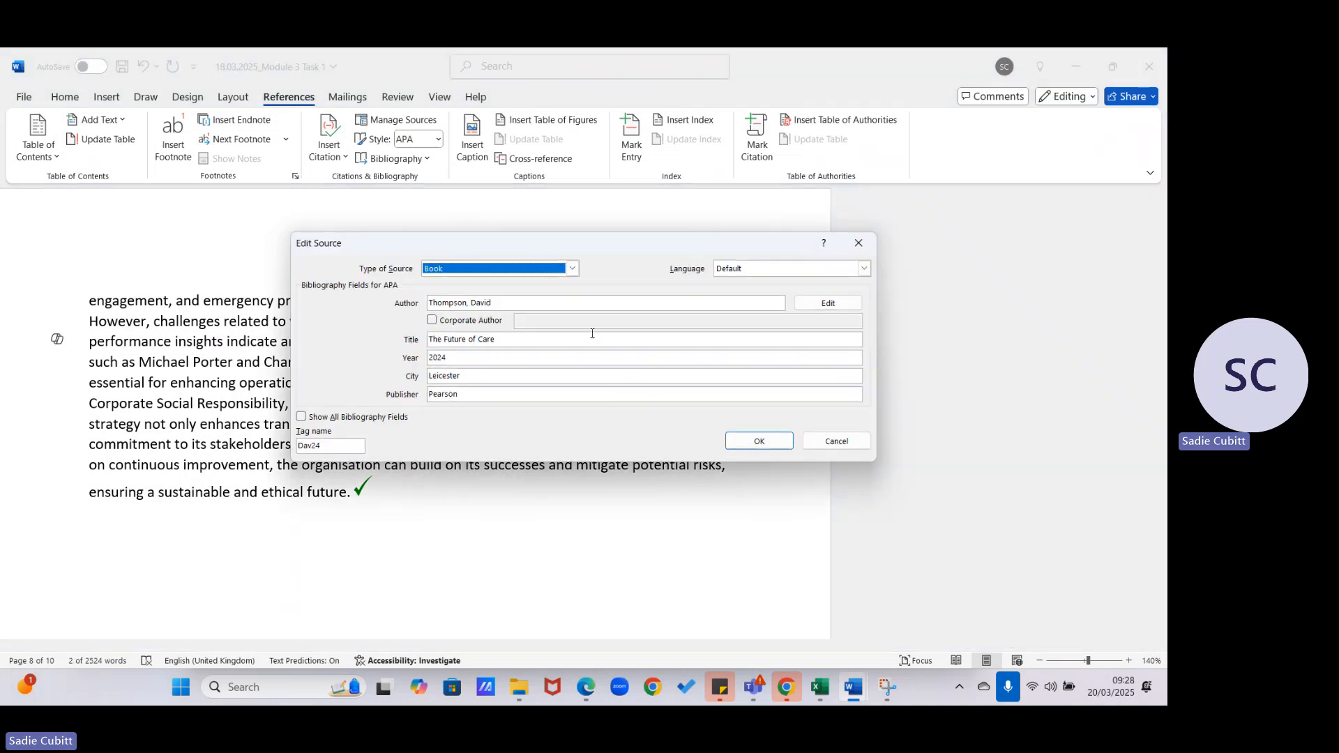
left_click(837, 441)
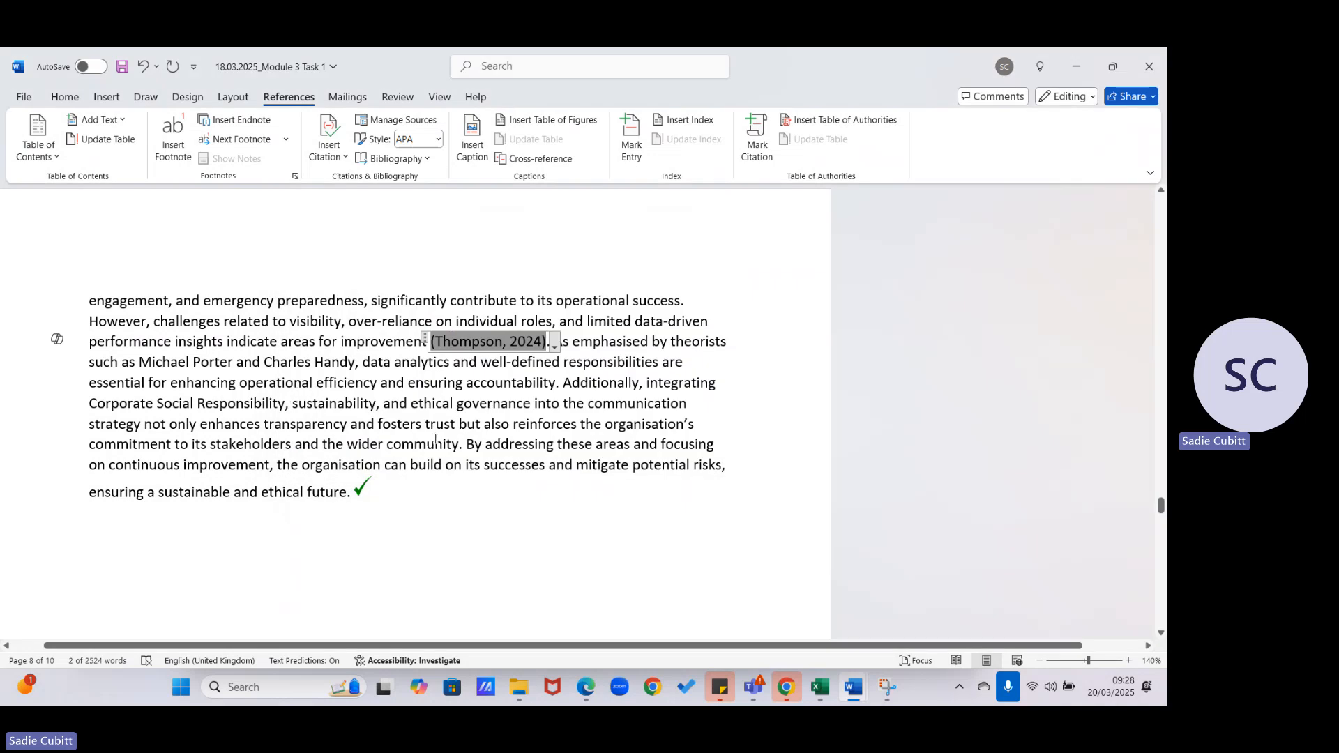
left_click(463, 445)
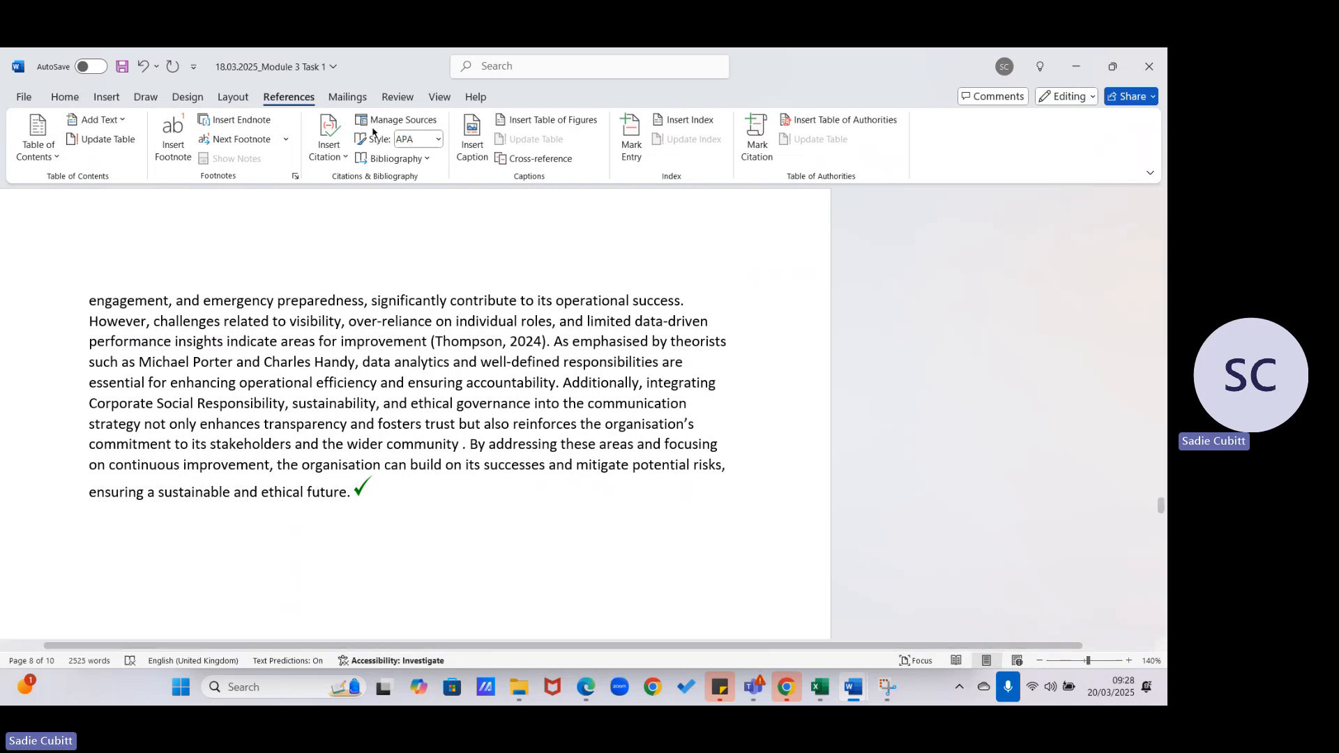
- Create another new source of type Web site and fill in the author's name
left_click(330, 161)
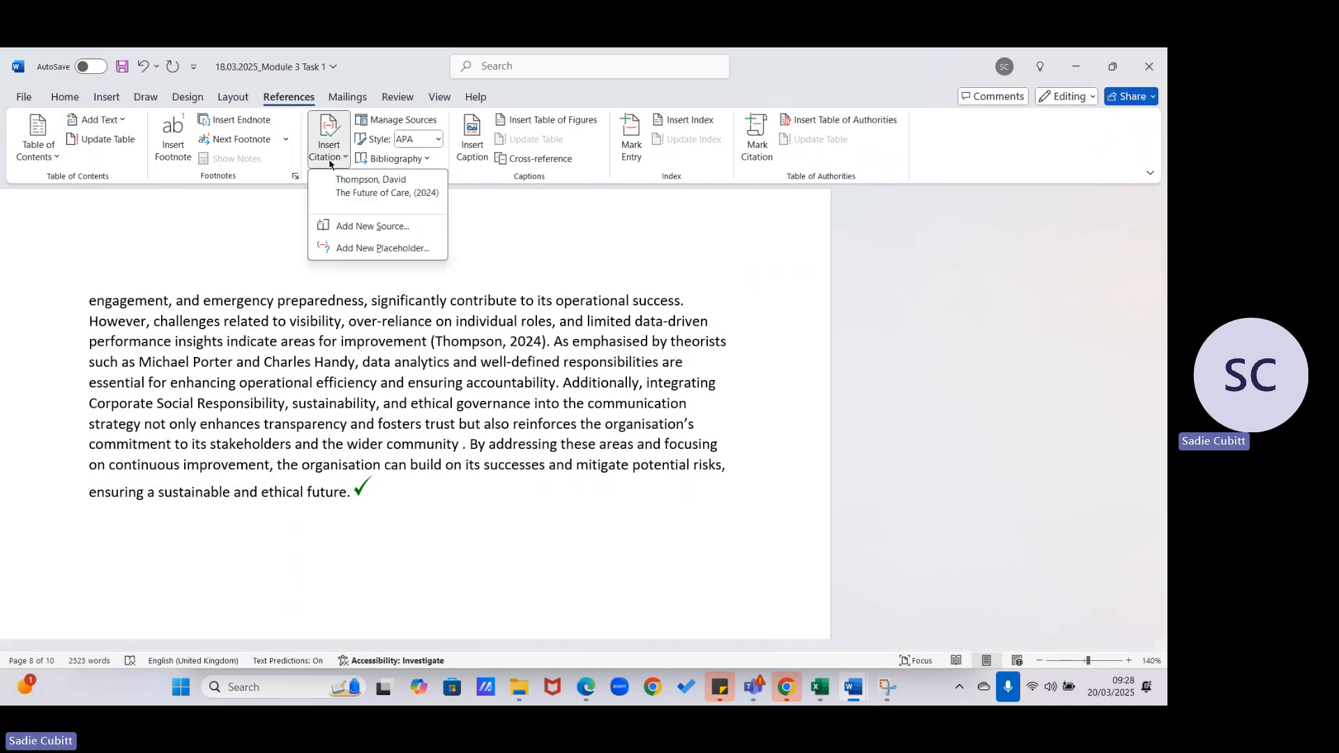
left_click(367, 227)
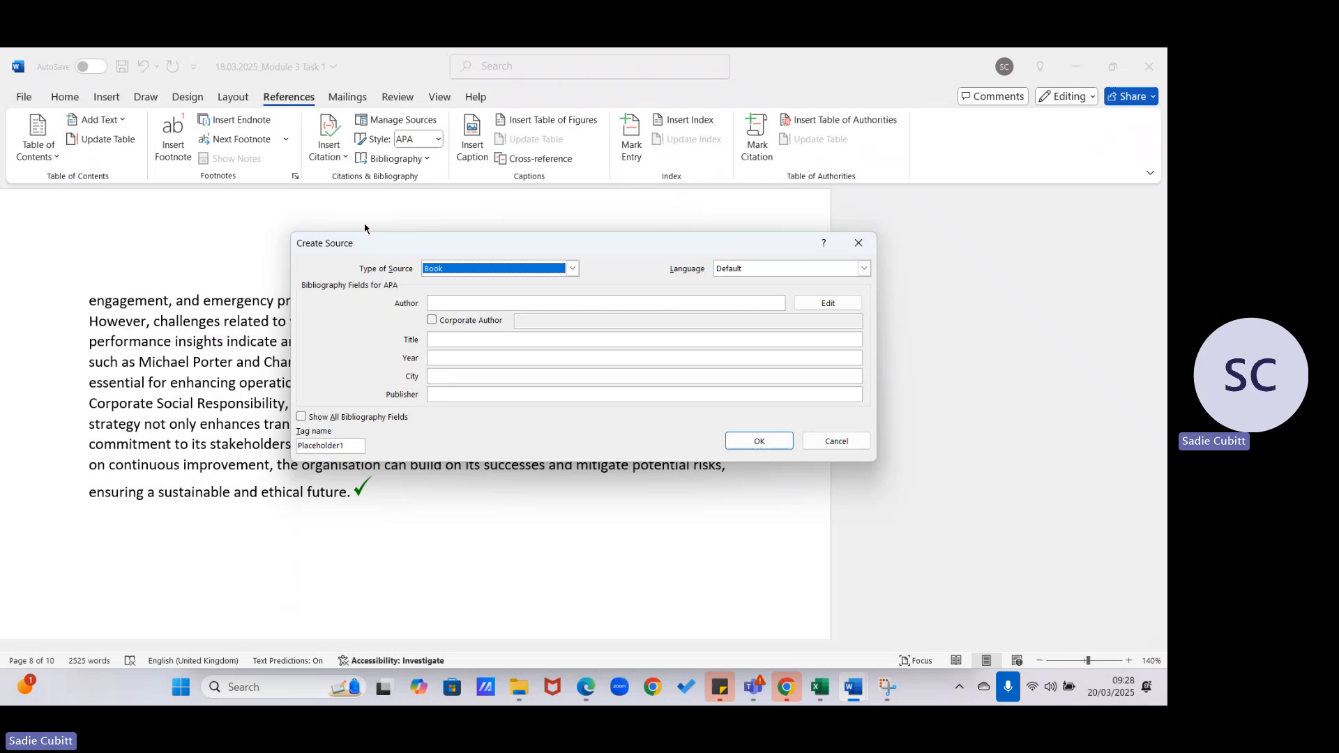
left_click(572, 269)
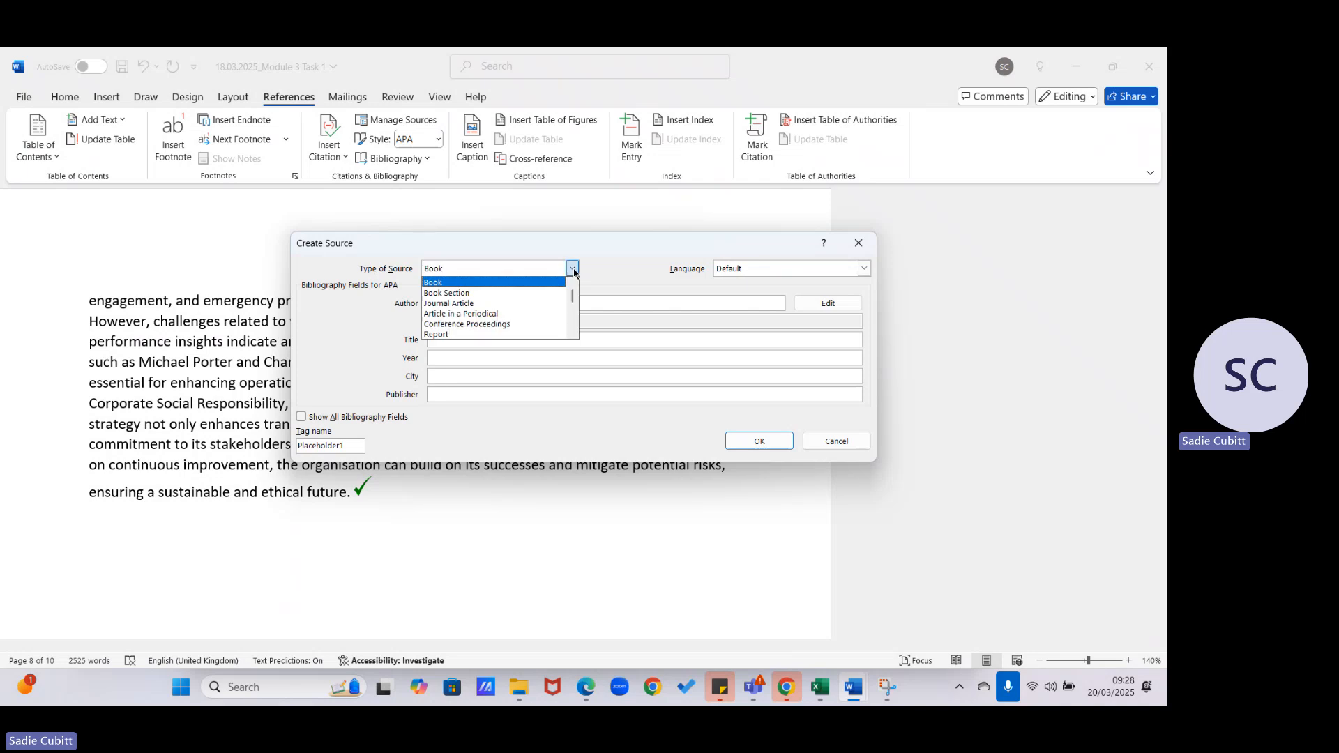
left_click(574, 333)
left_click(495, 335)
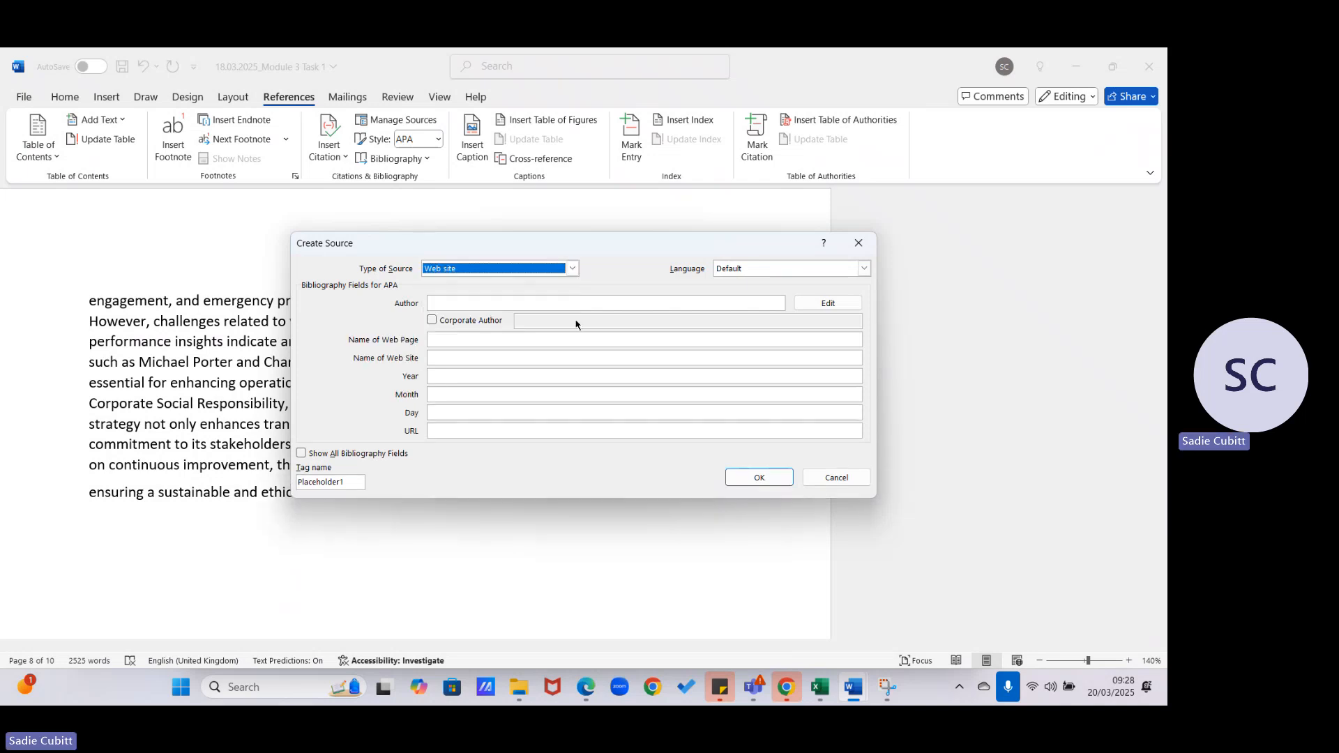
left_click(470, 301)
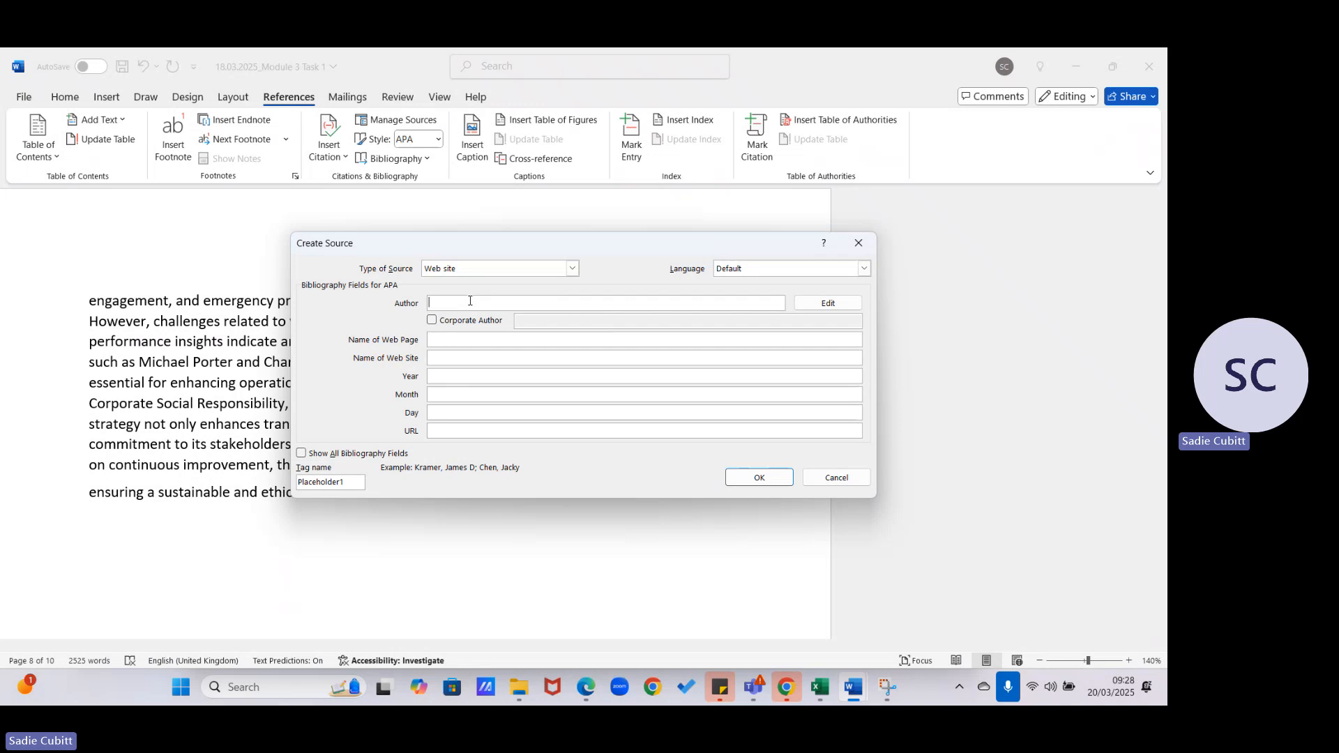
type("Sarah Phill")
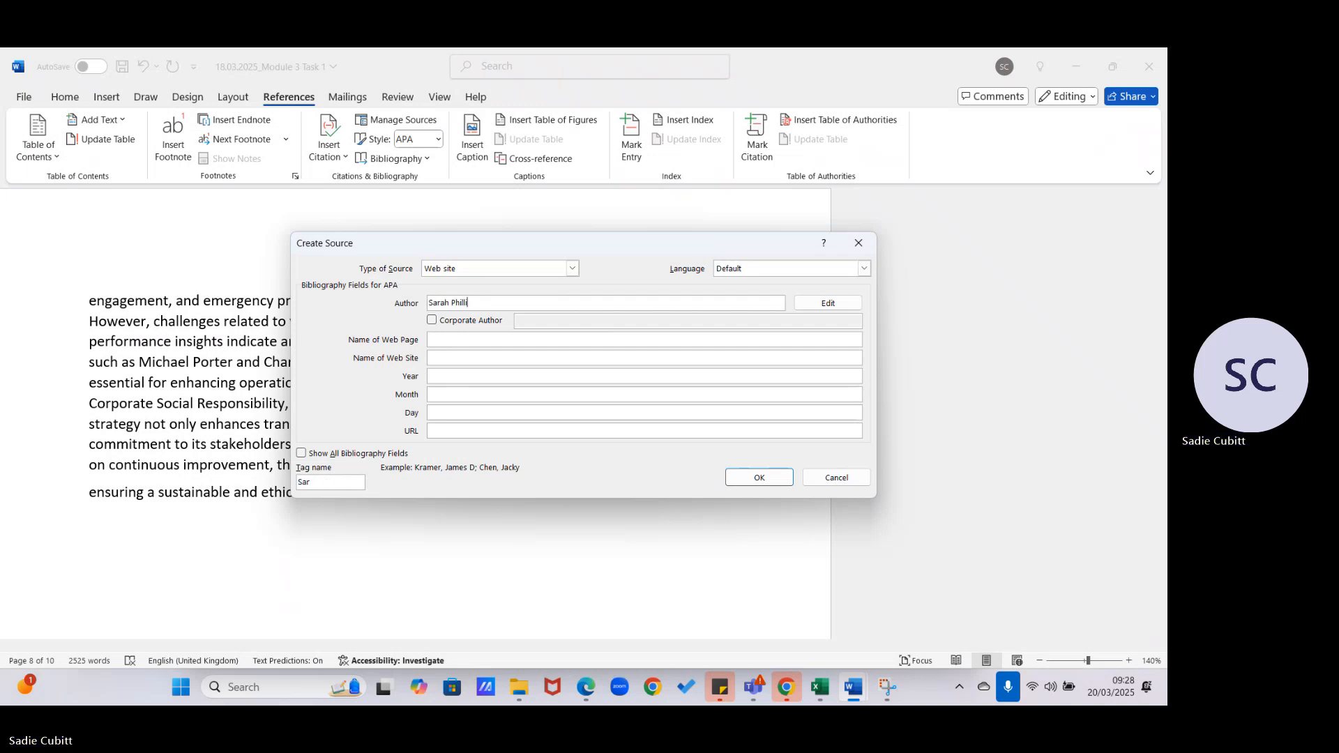
type("ips")
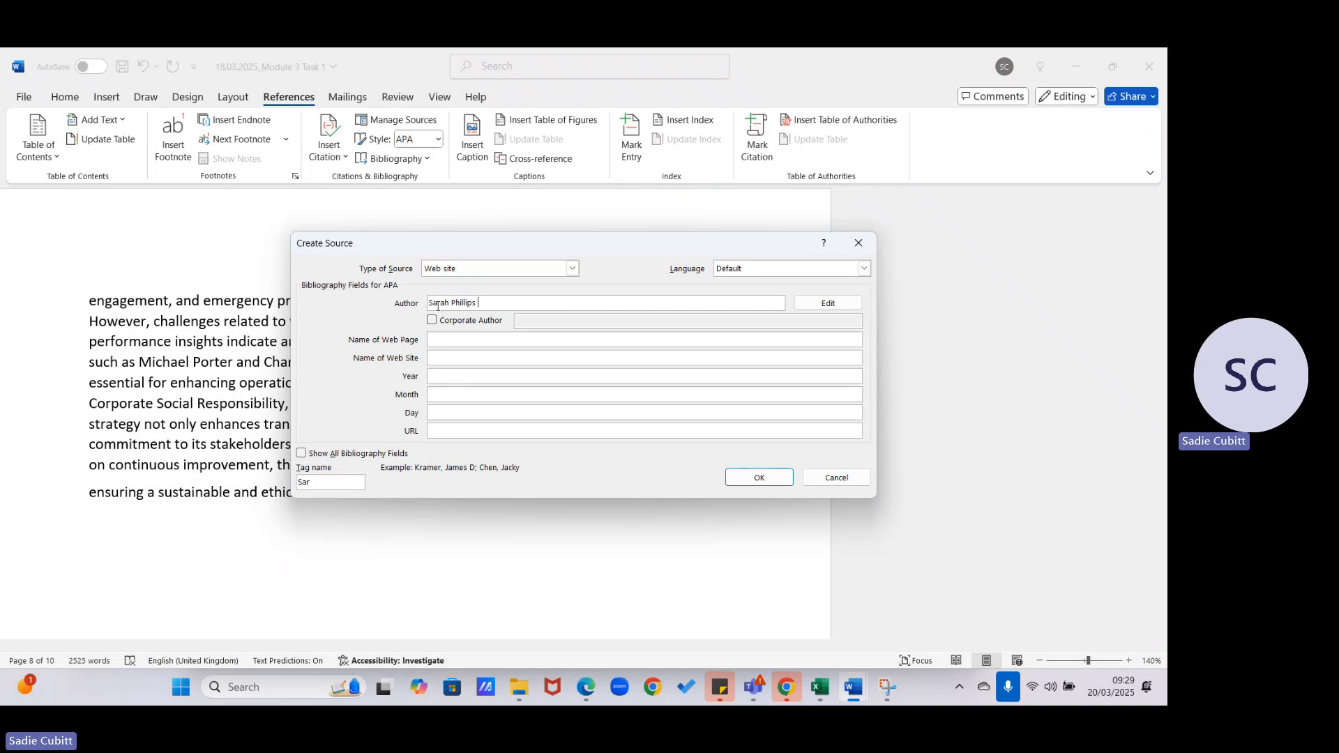
- Name the web page 'Leadership in Care' and the web site 'Care Future'
left_click(447, 341)
left_click(449, 359)
type("www.carefutures.co.uk")
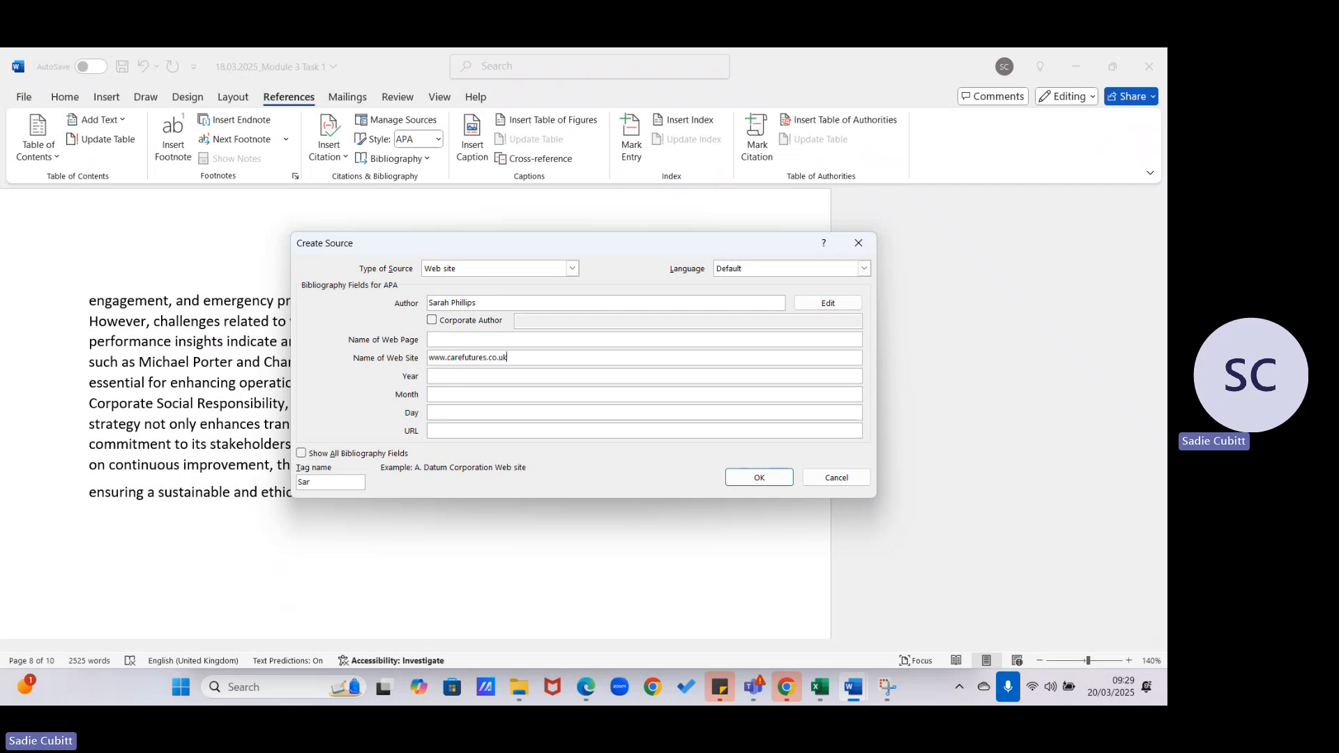
left_click(471, 337)
type("Leadership in Care")
left_click_drag(530, 357, 427, 357)
type("Care Future")
left_click(441, 429)
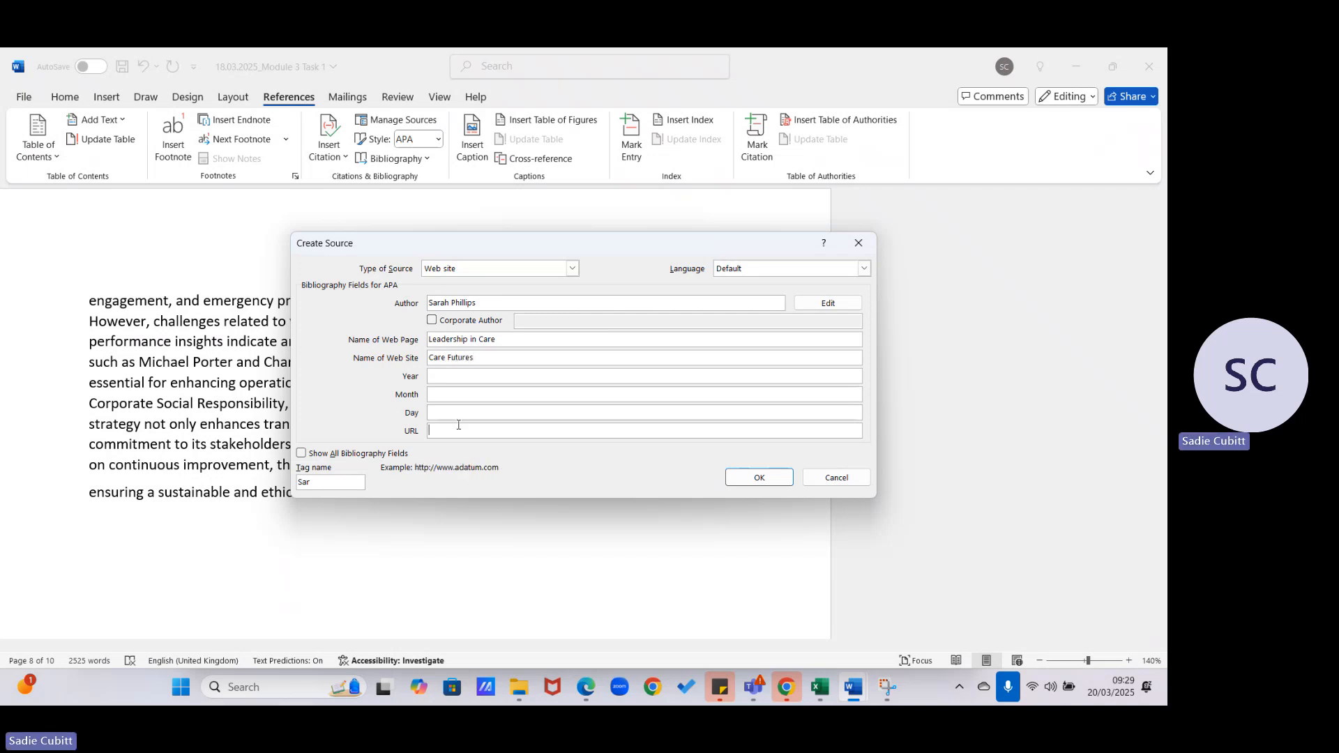
type("www.carefutures.co.uk")
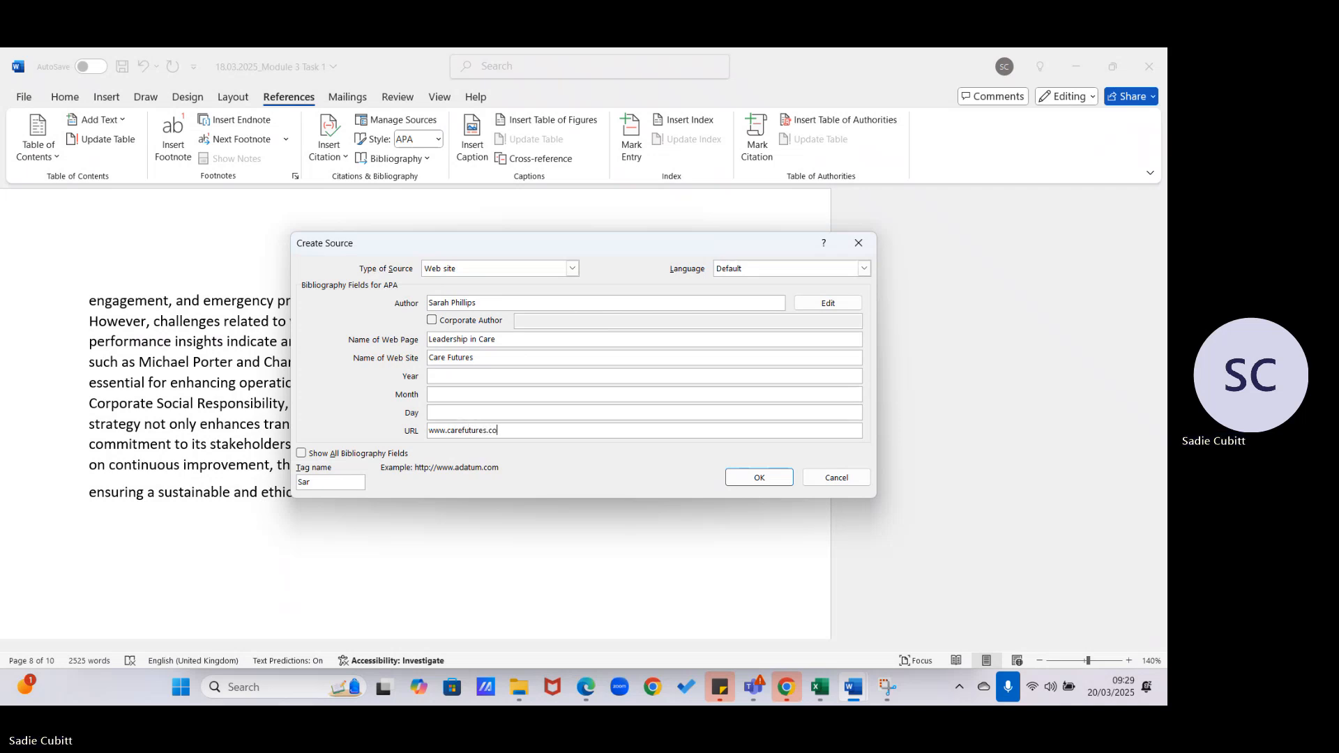
left_click(448, 379)
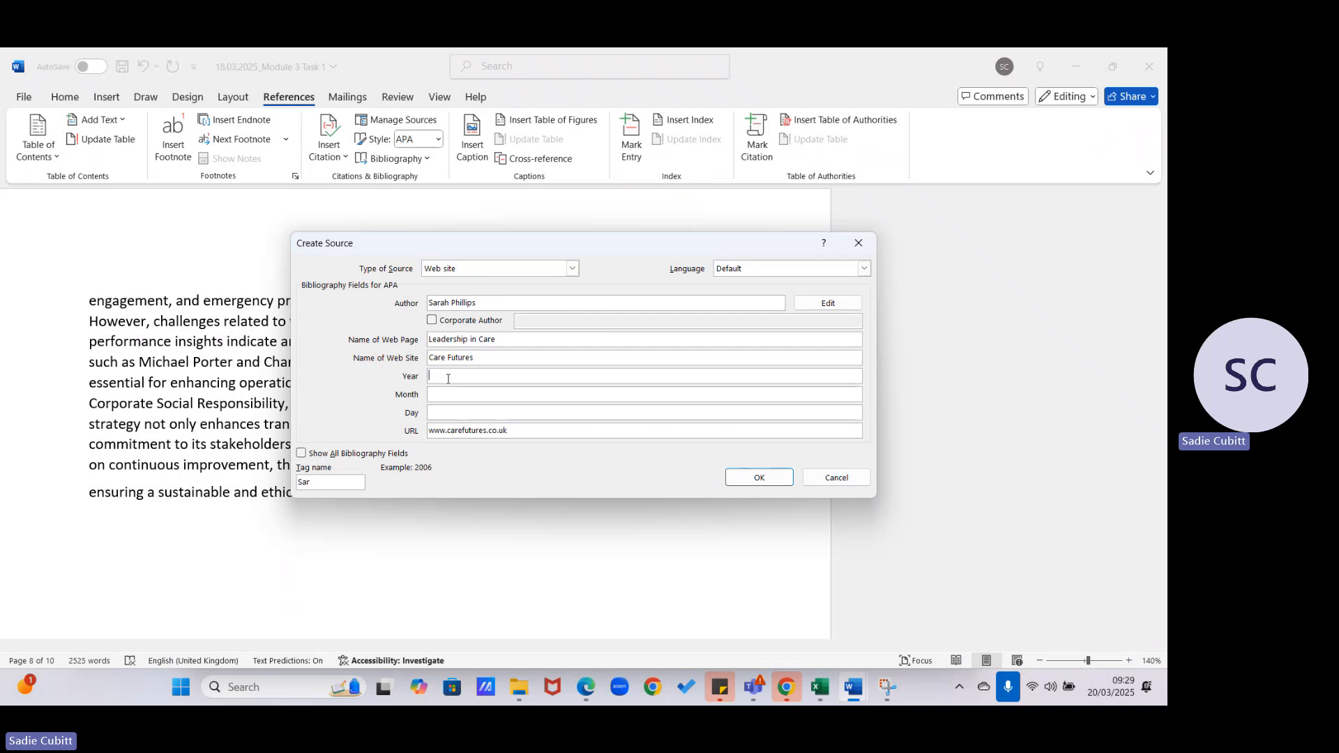
type("2023")
left_click(442, 392)
type("March")
left_click(444, 413)
type("10")
left_click(758, 478)
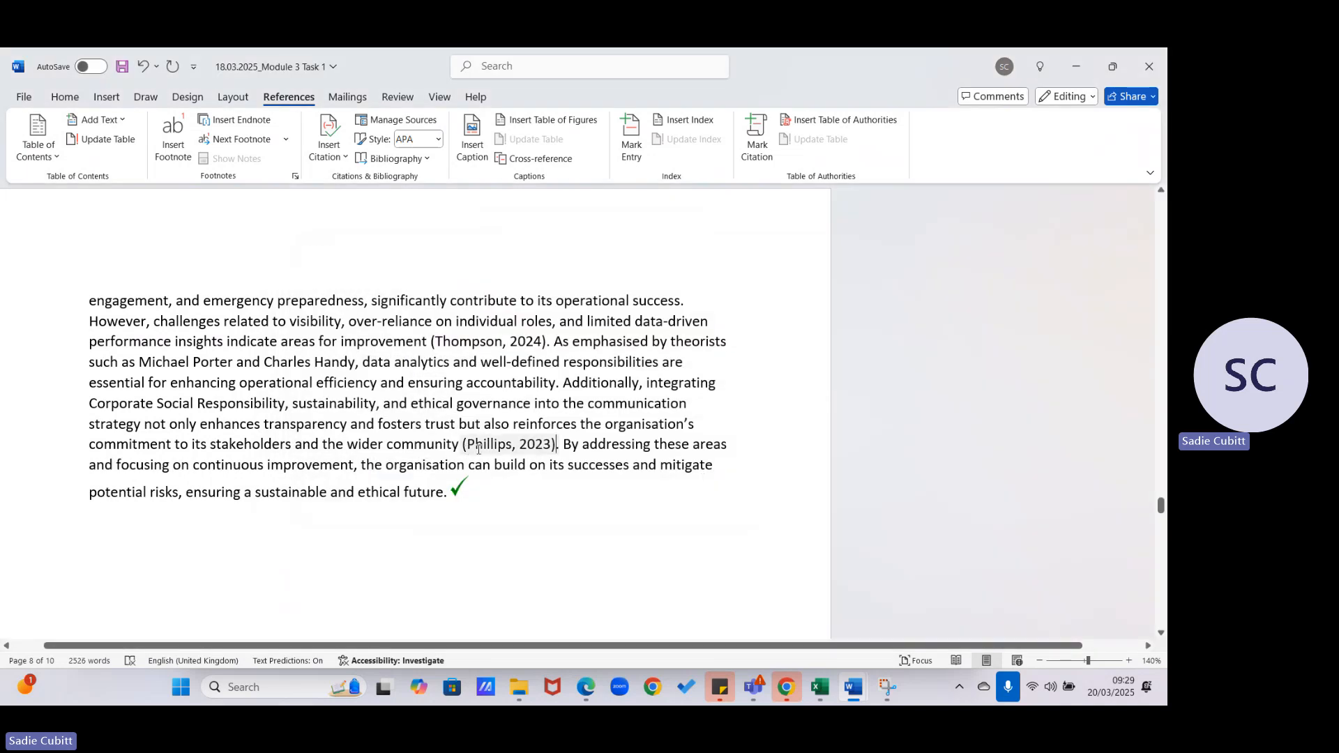
- Put the cursor on the blank line below the paragraph and open the Bibliography gallery
left_click(520, 535)
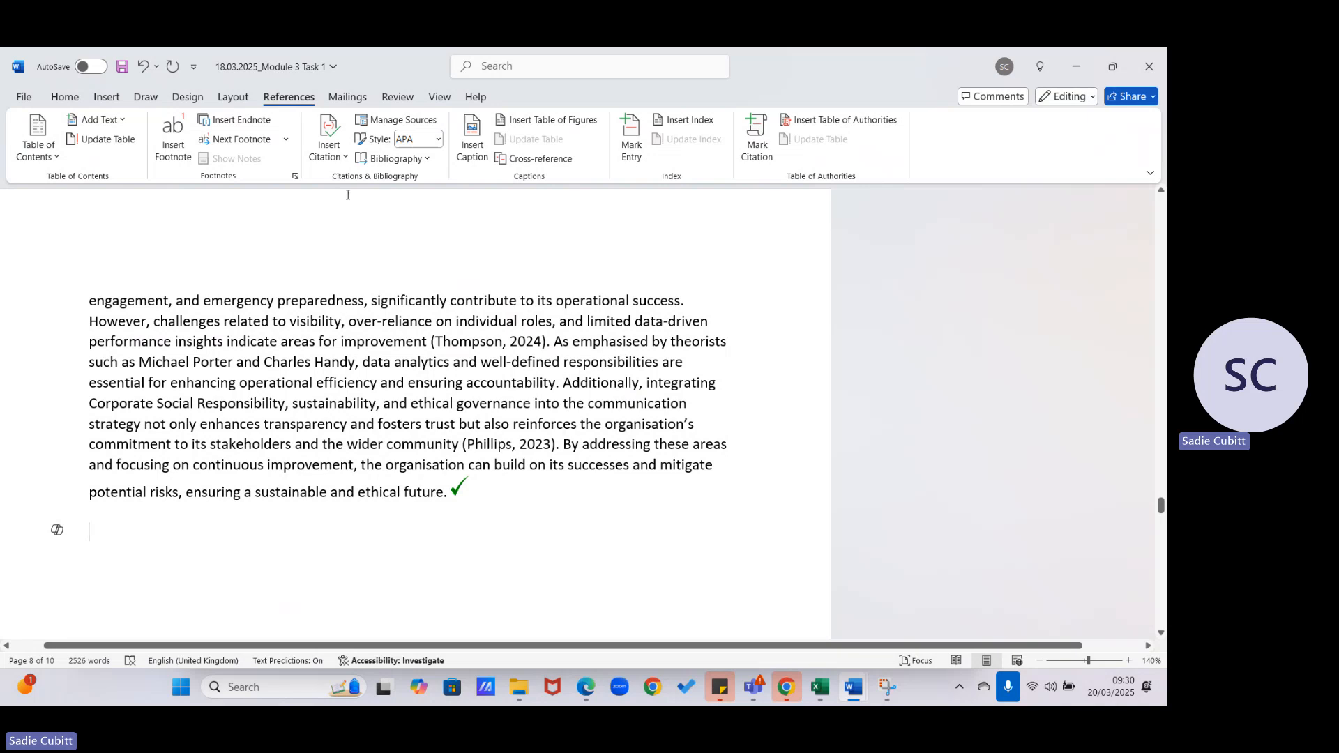
left_click(425, 159)
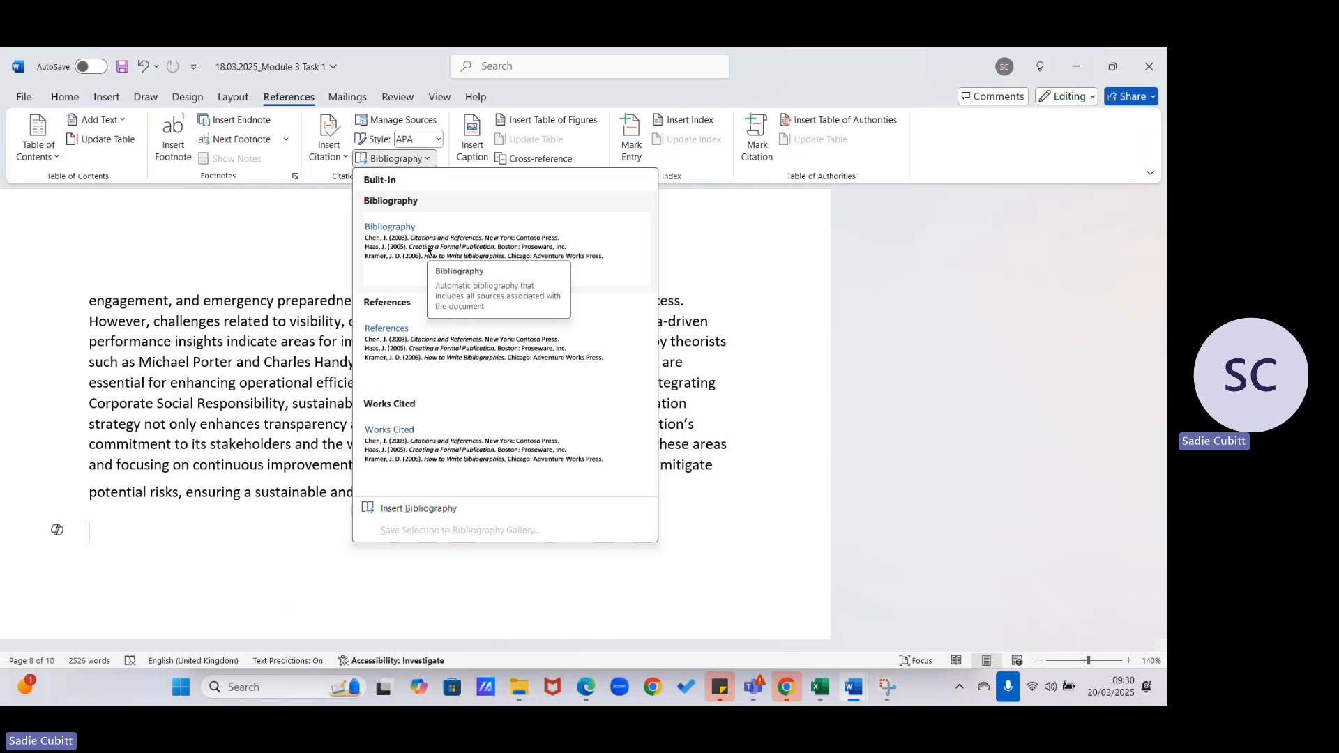
- Insert the References-style bibliography and scroll up to review its two entries
left_click(429, 351)
scroll(422, 343, "down", 1)
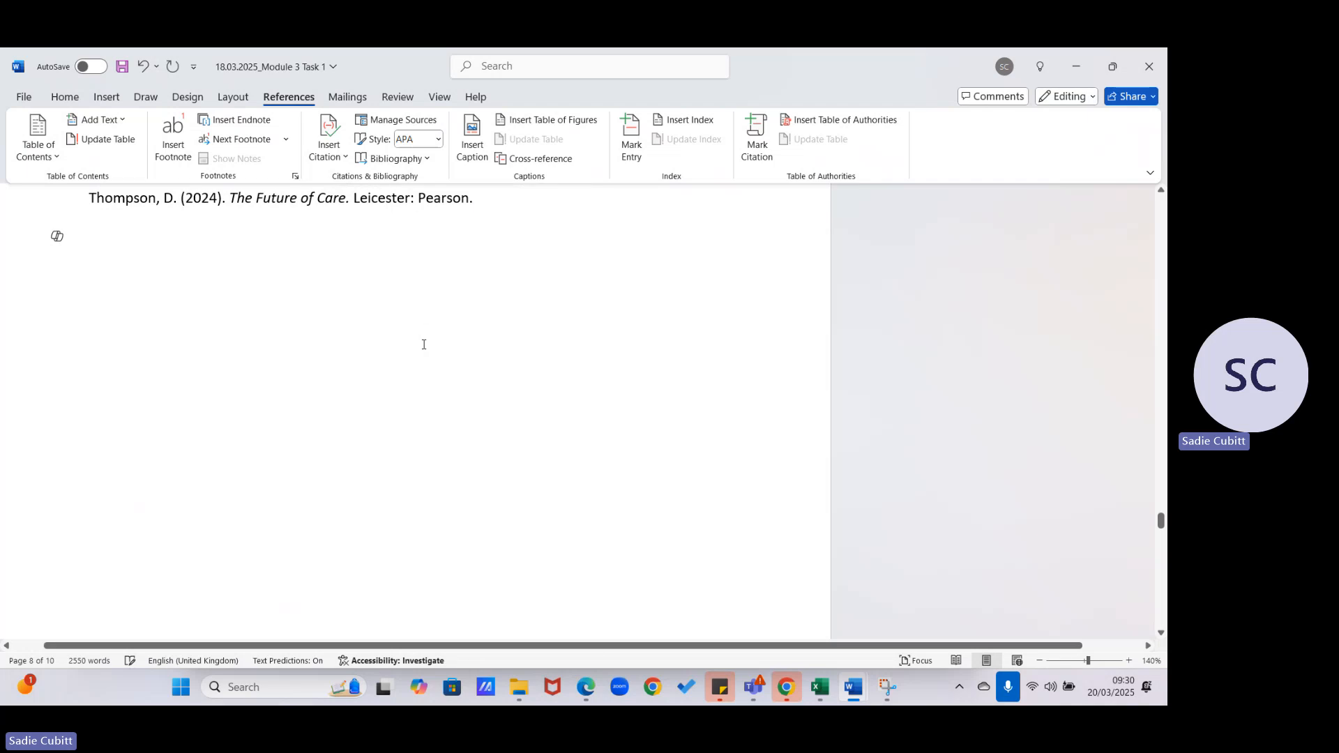
scroll(422, 346, "up", 3)
scroll(422, 346, "up", 4)
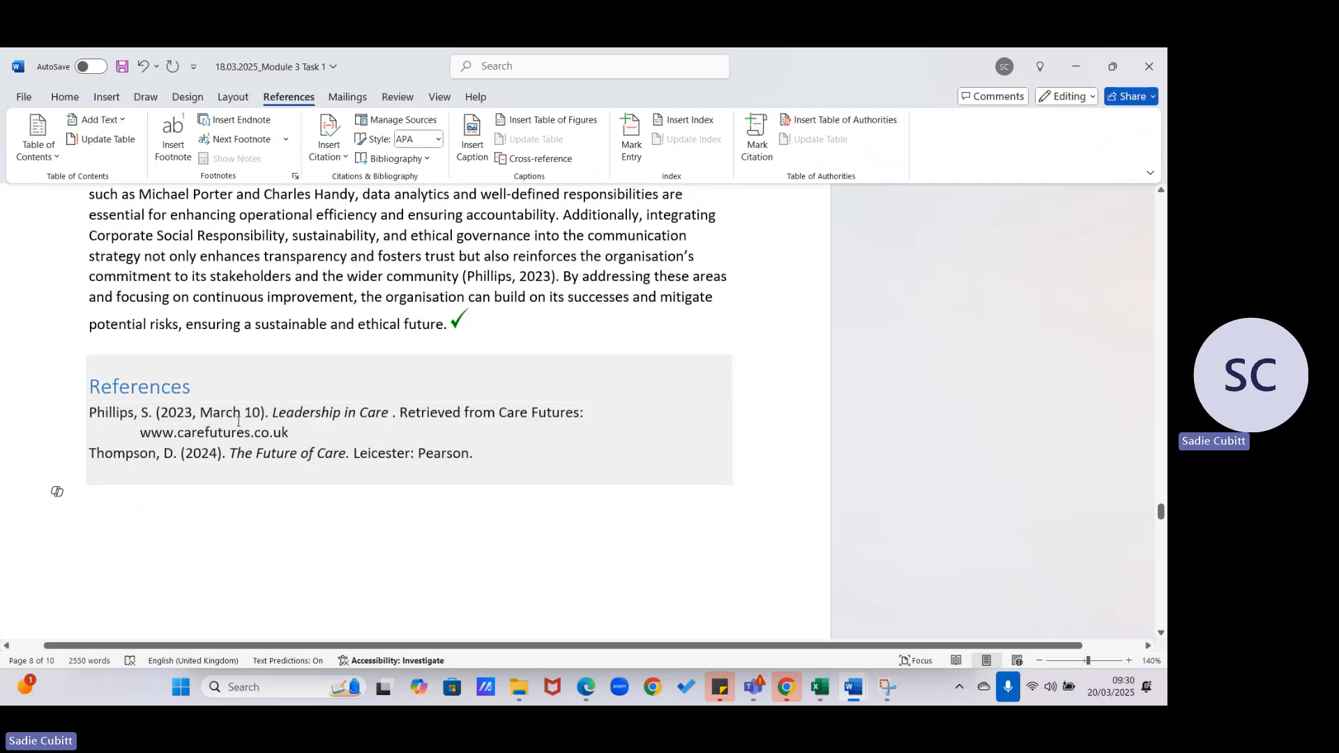
scroll(391, 442, "up", 1)
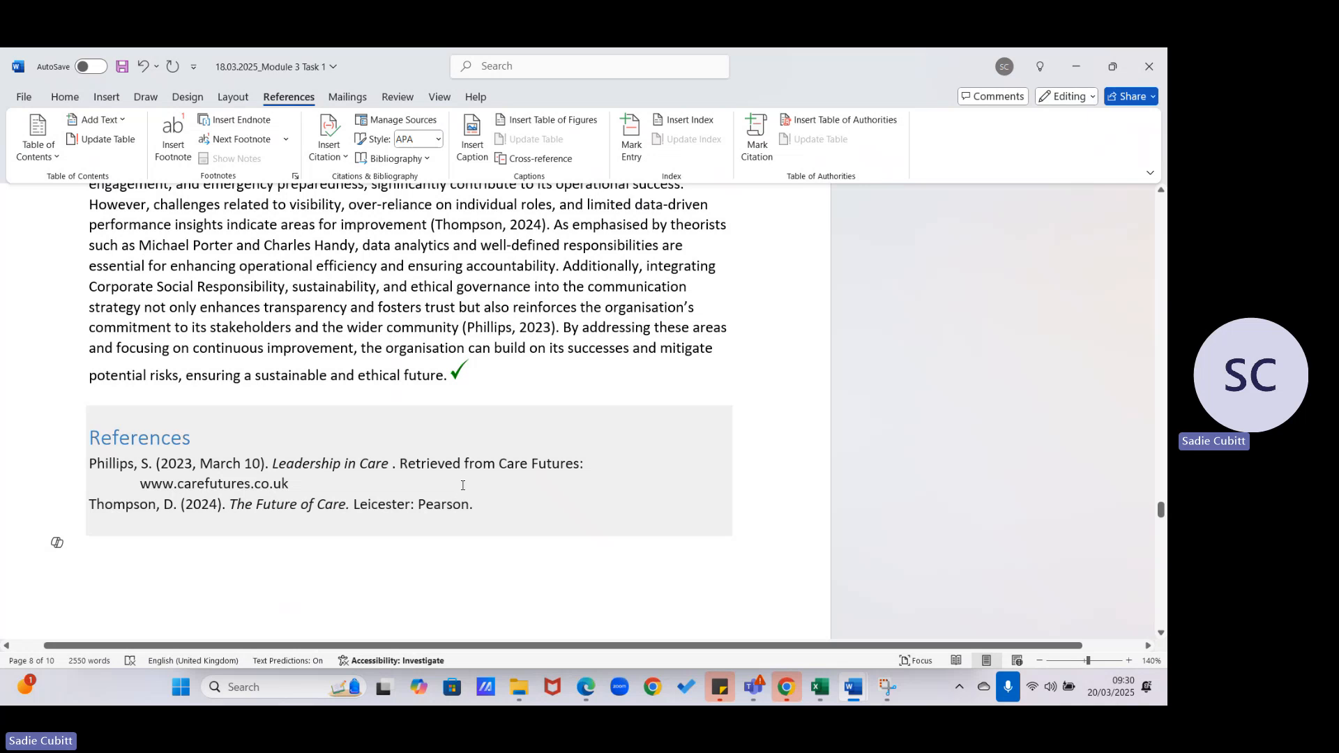
left_click(655, 64)
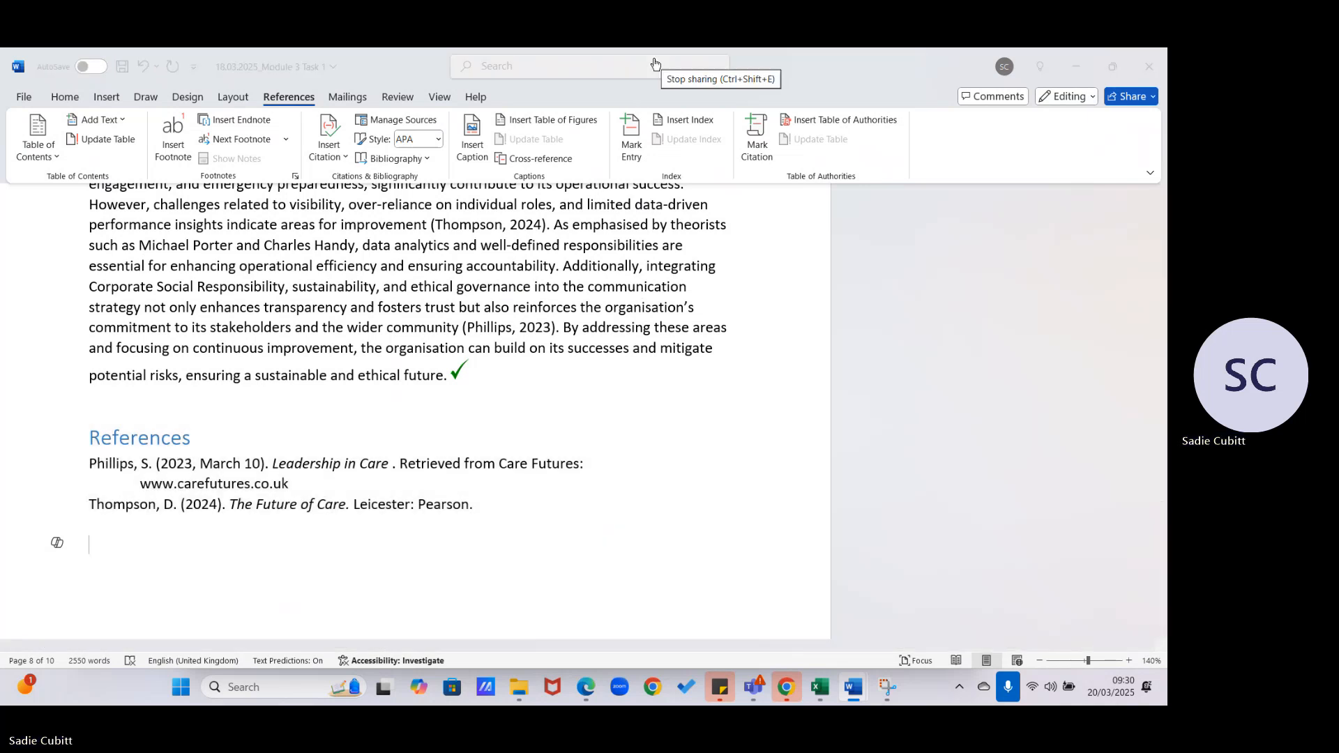